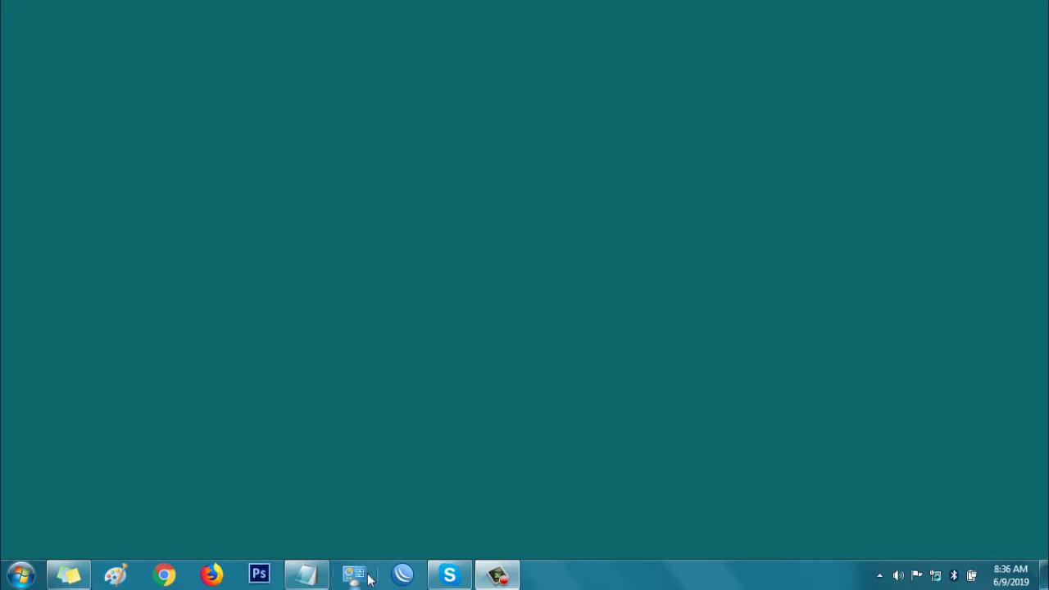
- Launch WinBox from the taskbar to reach the router login window
left_click(402, 573)
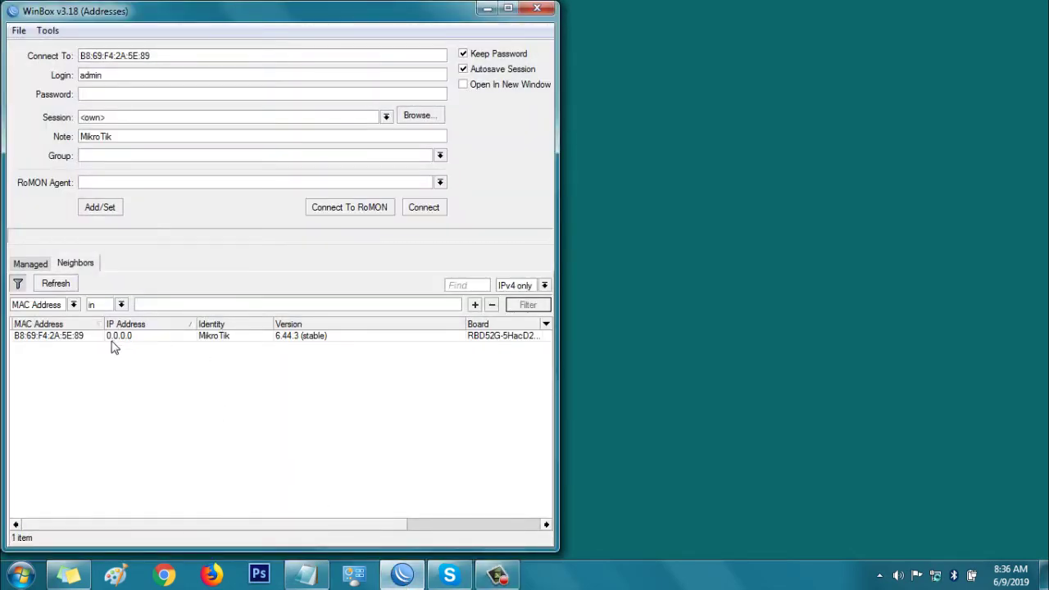
- Connect to the MikroTik router B8:69:F4:2A:5E:89 listed under Neighbors
left_click(66, 339)
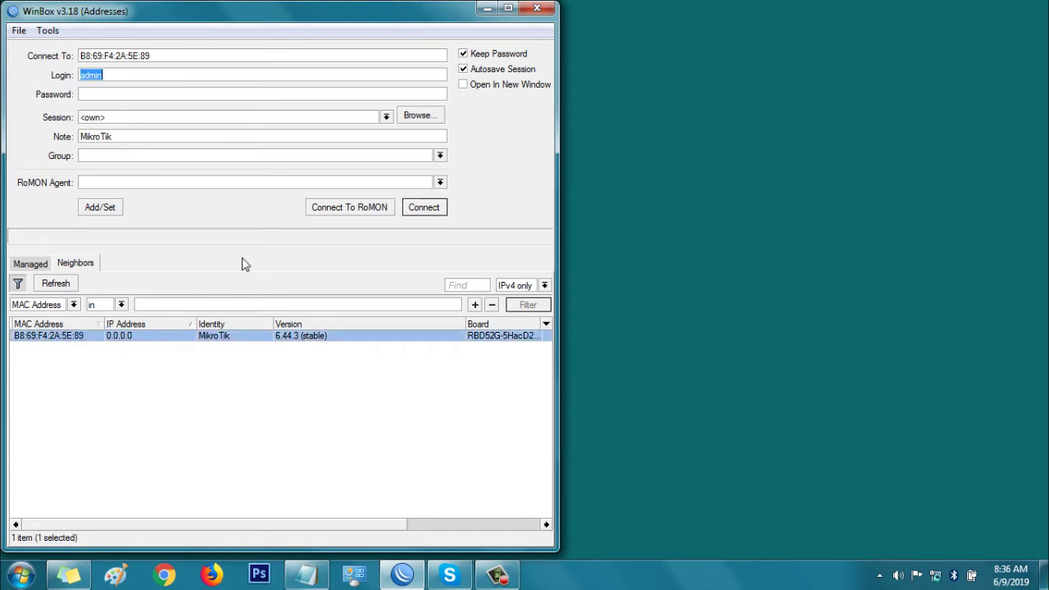
left_click(420, 215)
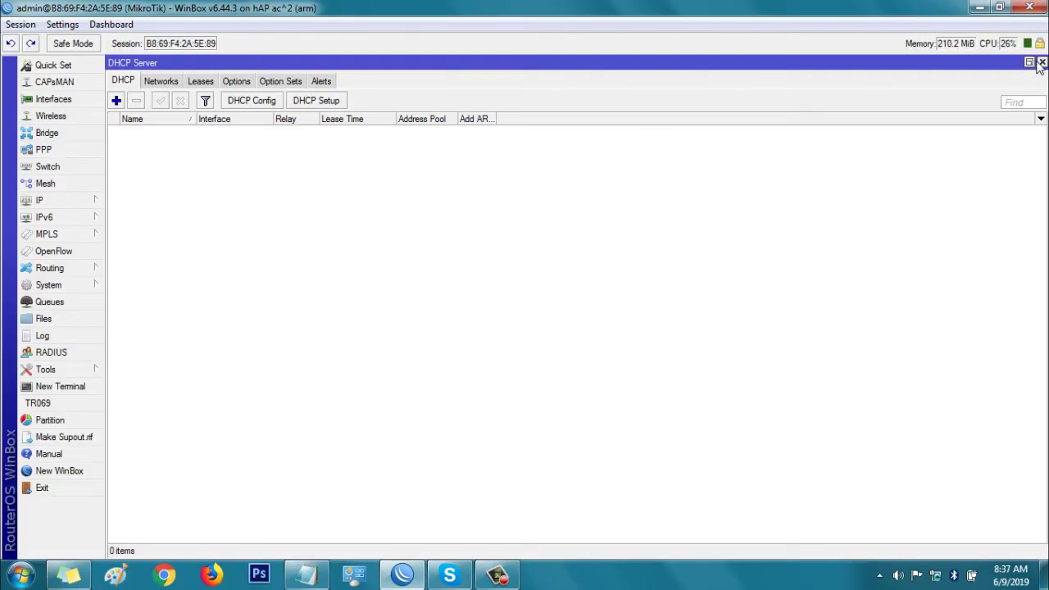
- Close the leftover DHCP Server, Firewall, Route List and Address List windows
left_click(1042, 63)
left_click(1042, 63)
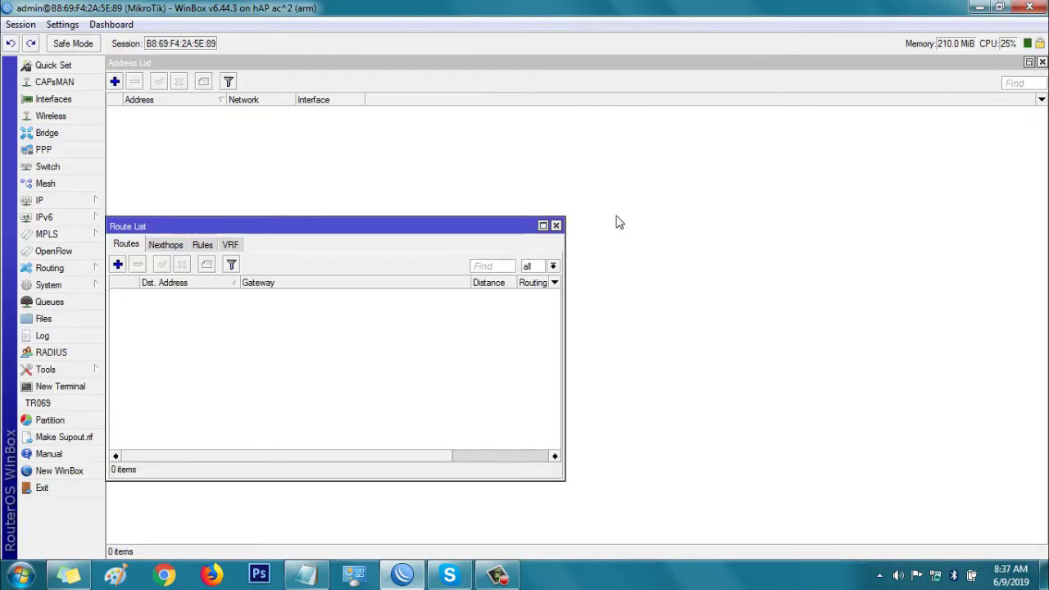
left_click(554, 226)
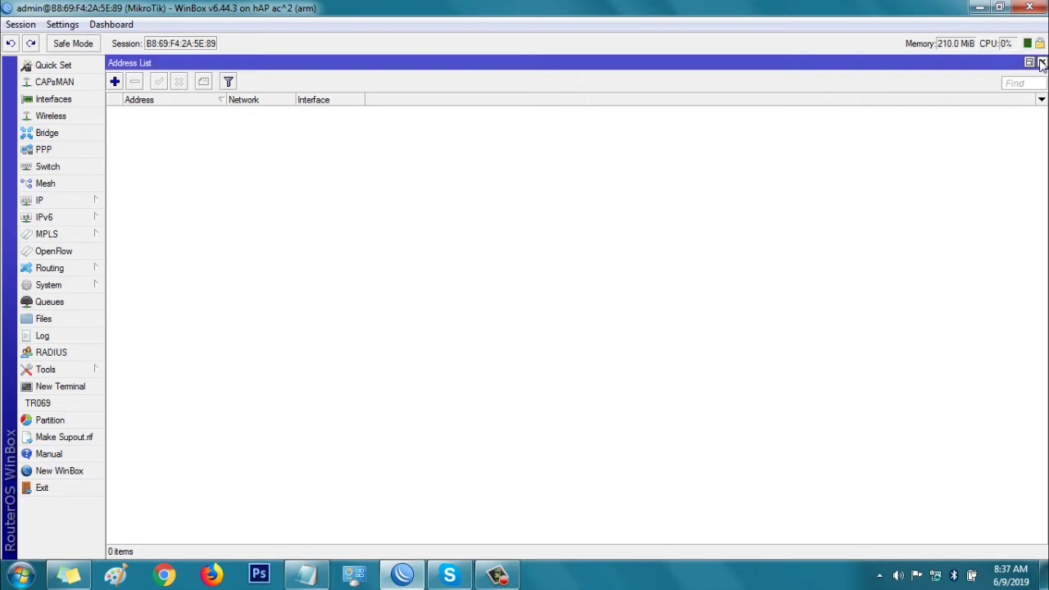
left_click(1041, 63)
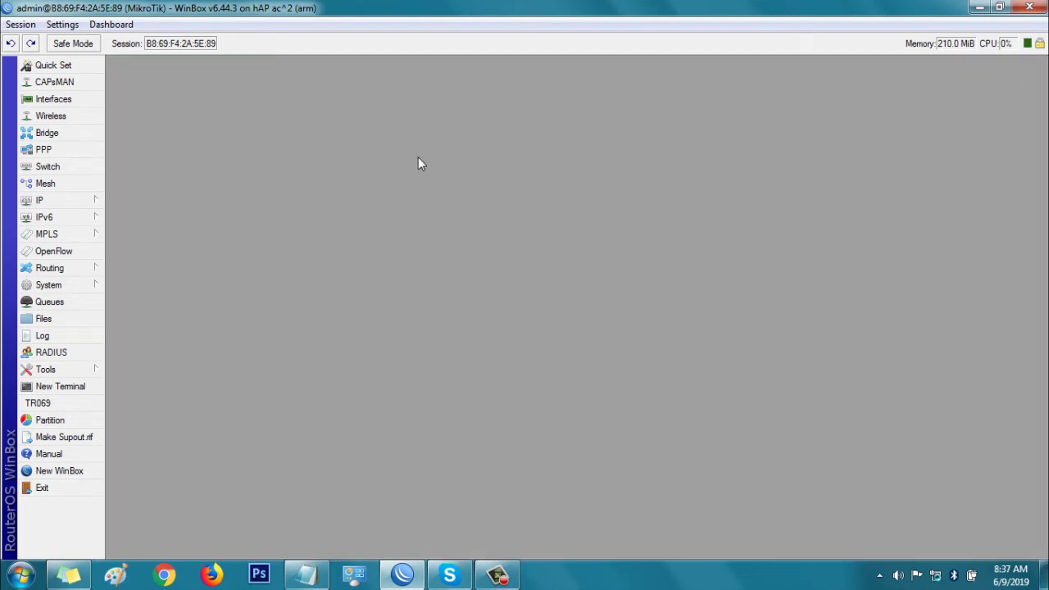
- Create a DHCP client on interface ether1 under IP > DHCP Client and apply it
left_click(61, 203)
left_click(139, 211)
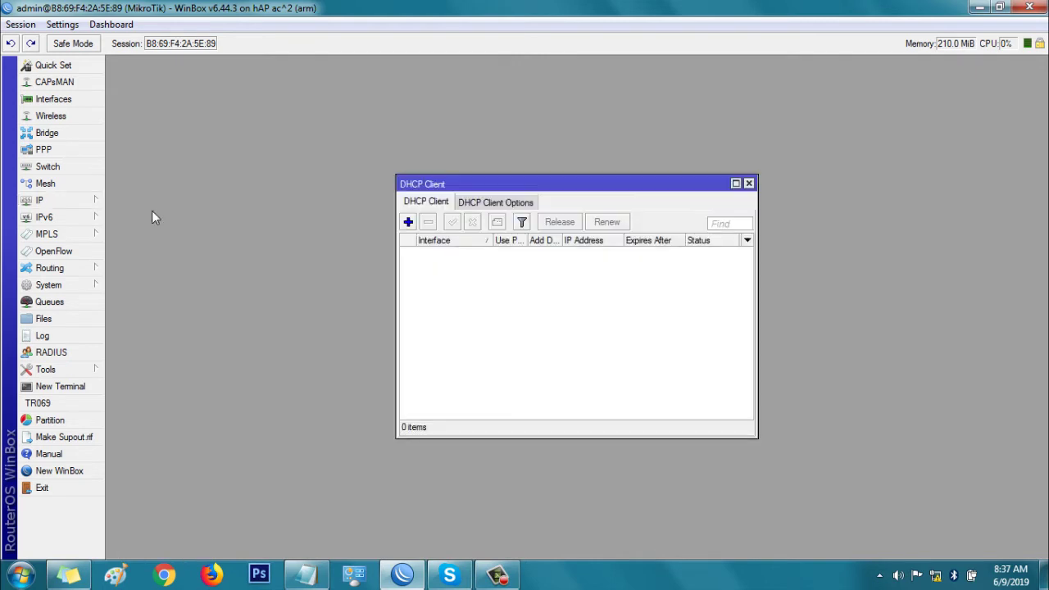
left_click(408, 222)
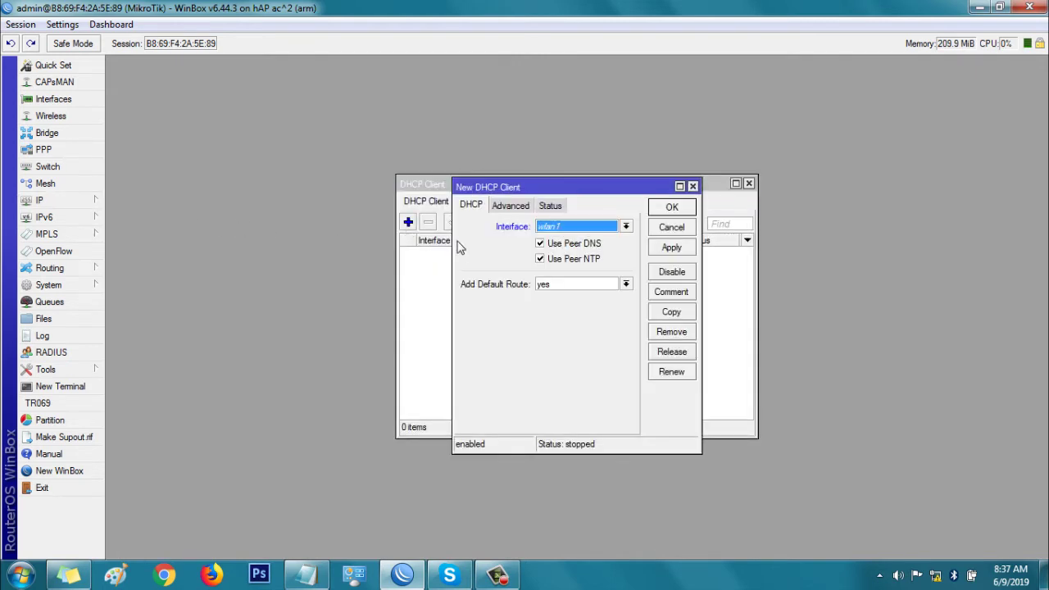
left_click(567, 227)
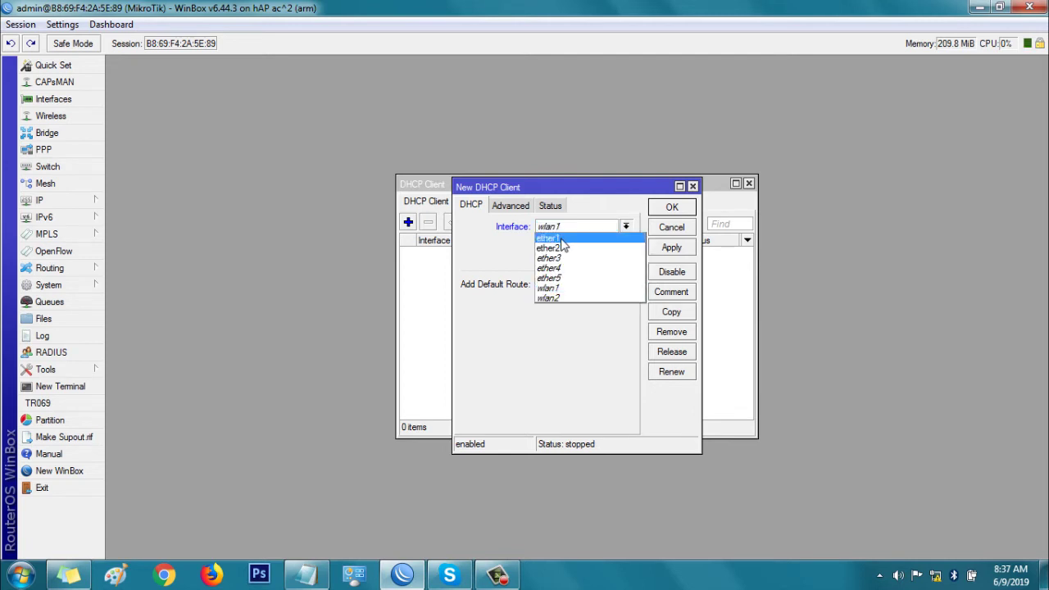
left_click(562, 238)
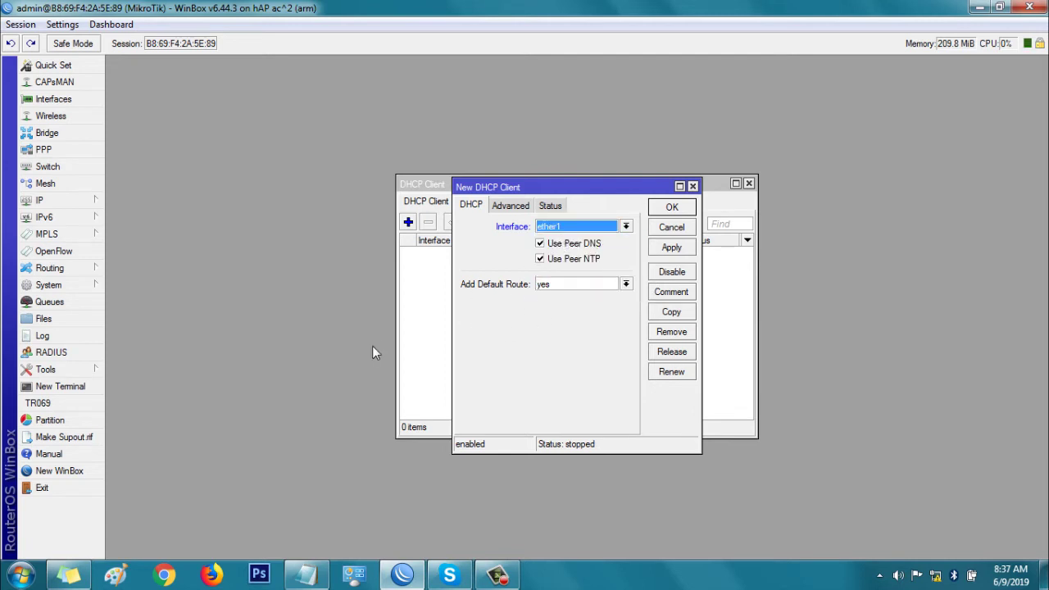
left_click(684, 247)
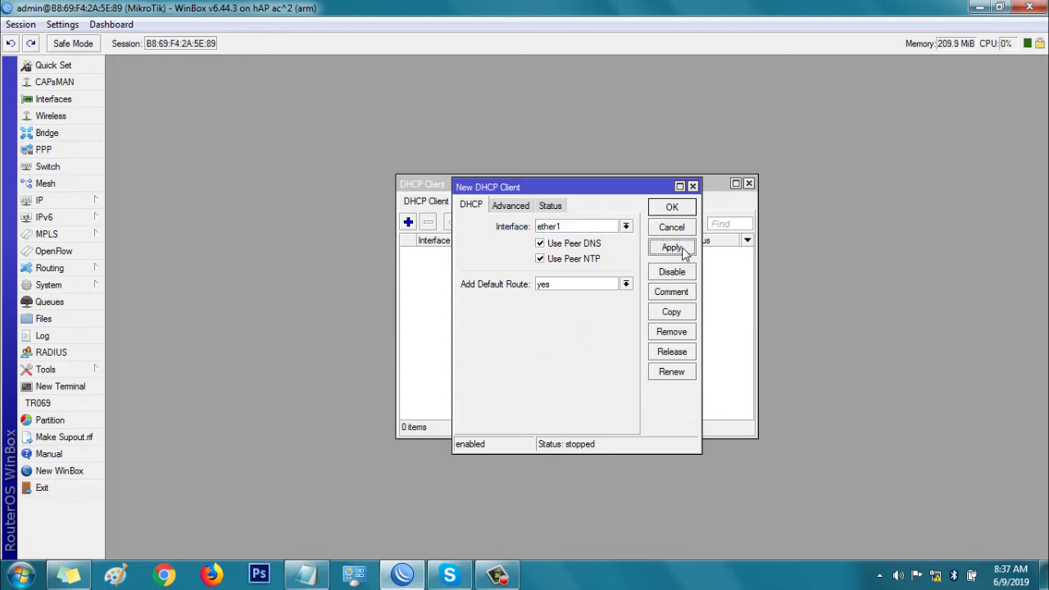
left_click(672, 208)
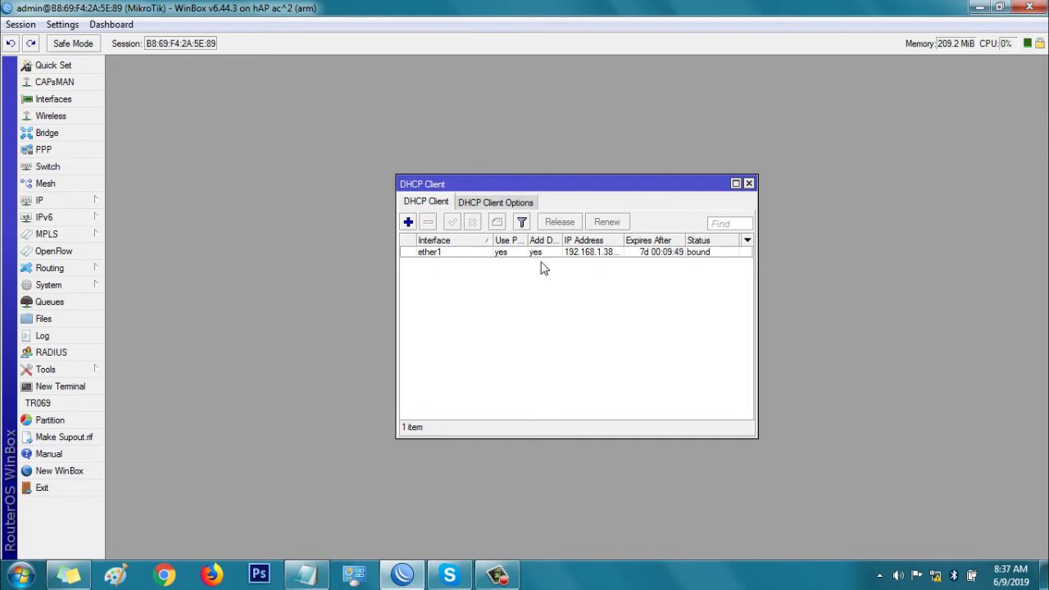
left_click(61, 201)
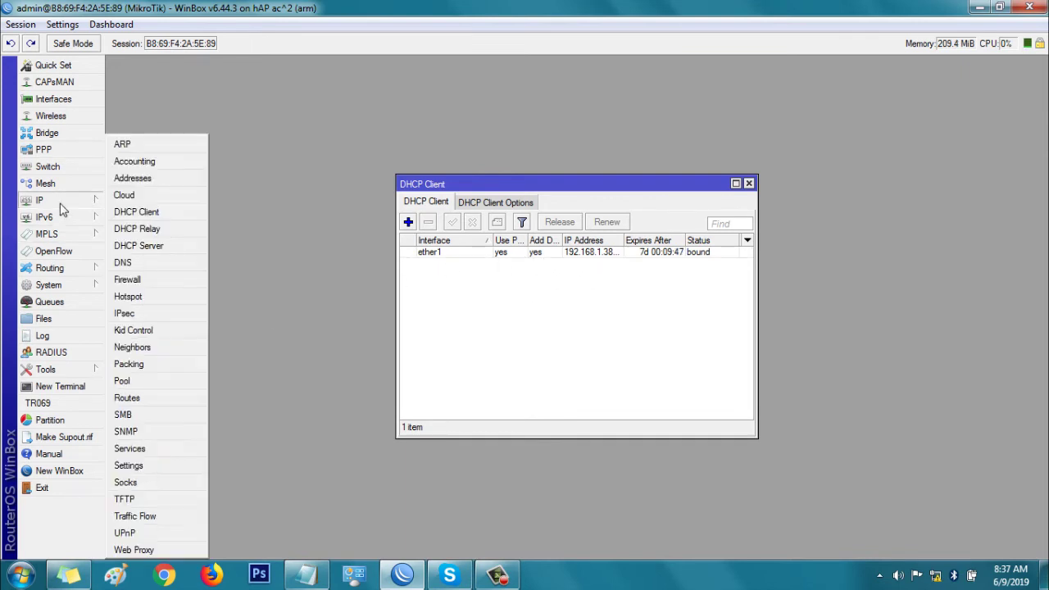
- Review the IP DNS settings, then open the IP Address List showing 192.168.1.38/24
left_click(146, 263)
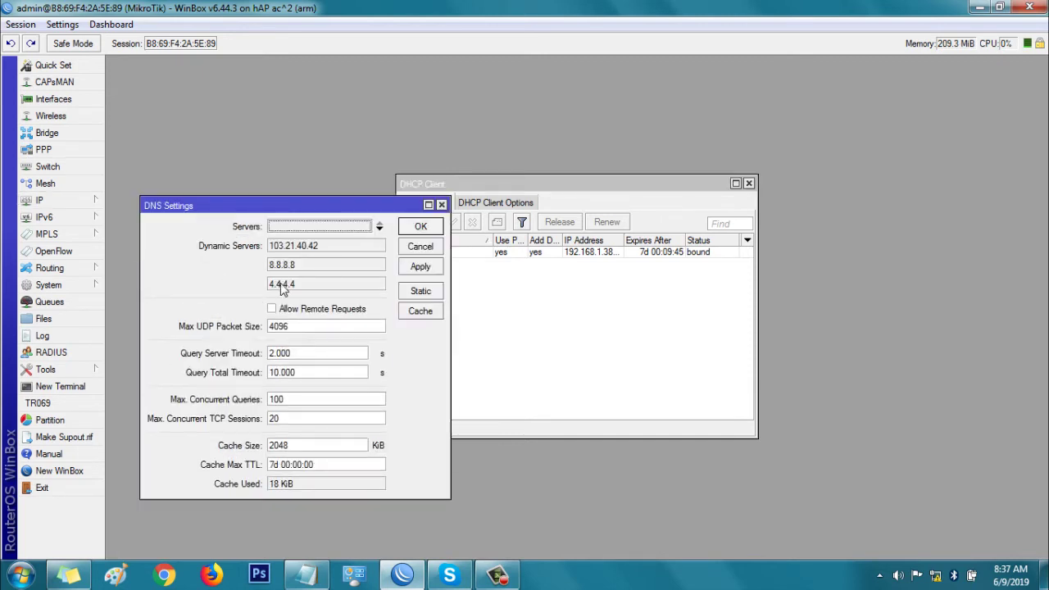
left_click(410, 229)
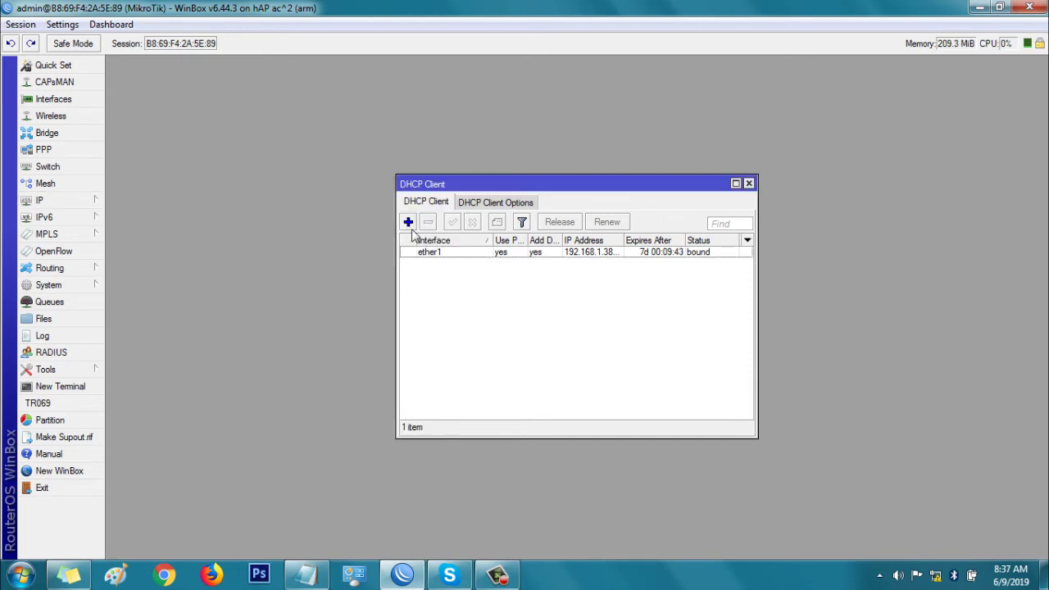
left_click(62, 201)
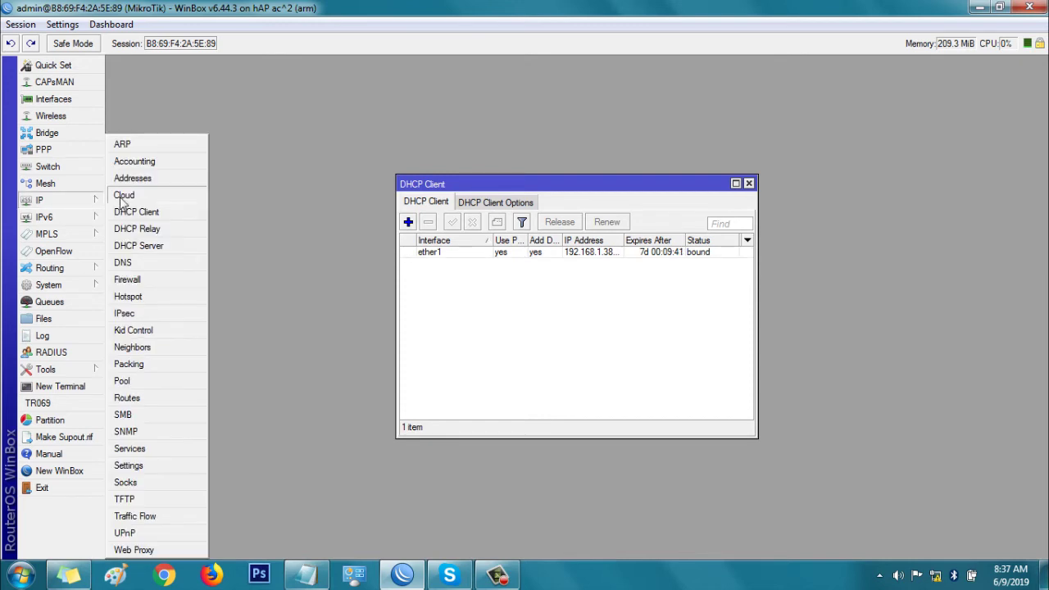
left_click(133, 179)
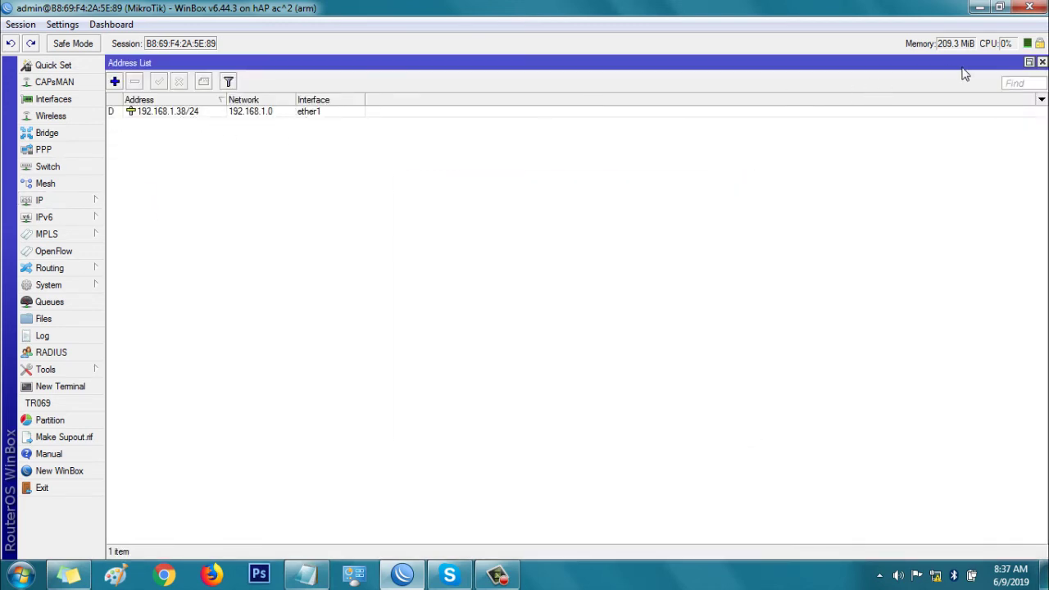
- Add the static address 192.168.100.1/24 on interface ether2
left_click(117, 83)
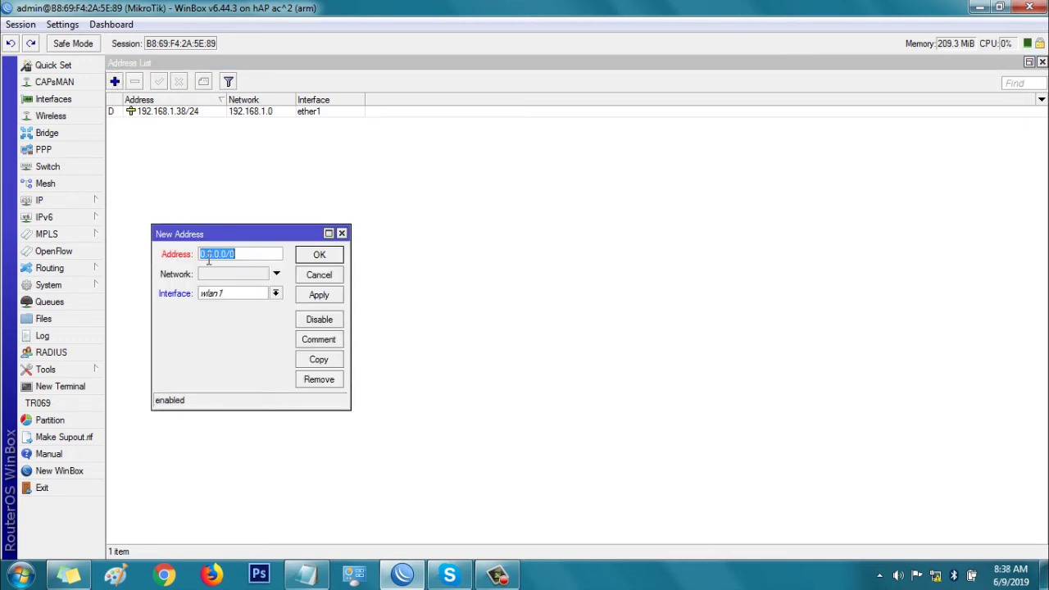
type("192.168.100.1/24")
left_click(244, 295)
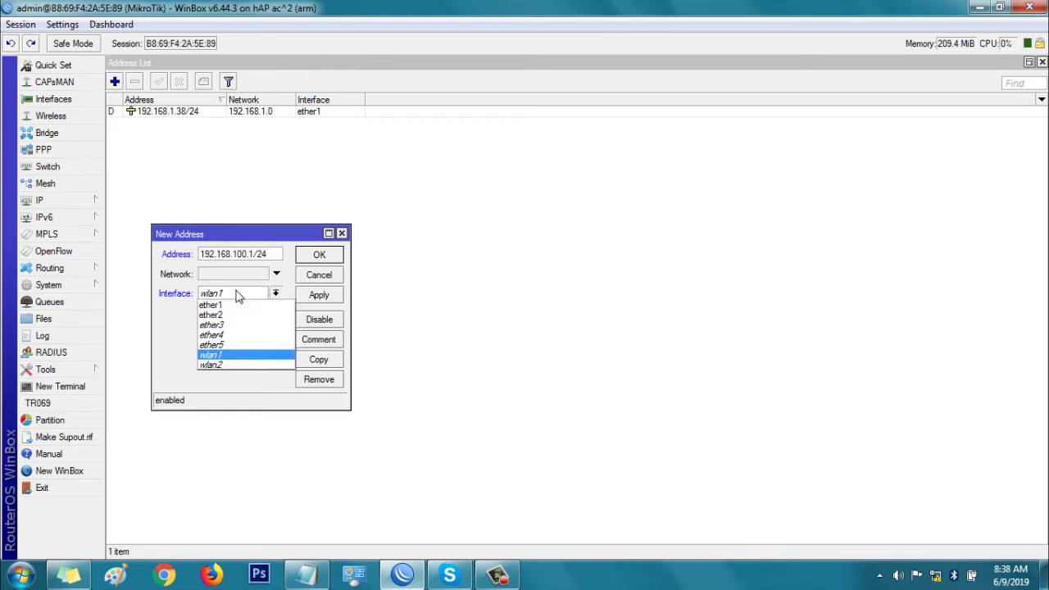
left_click(215, 319)
left_click(310, 295)
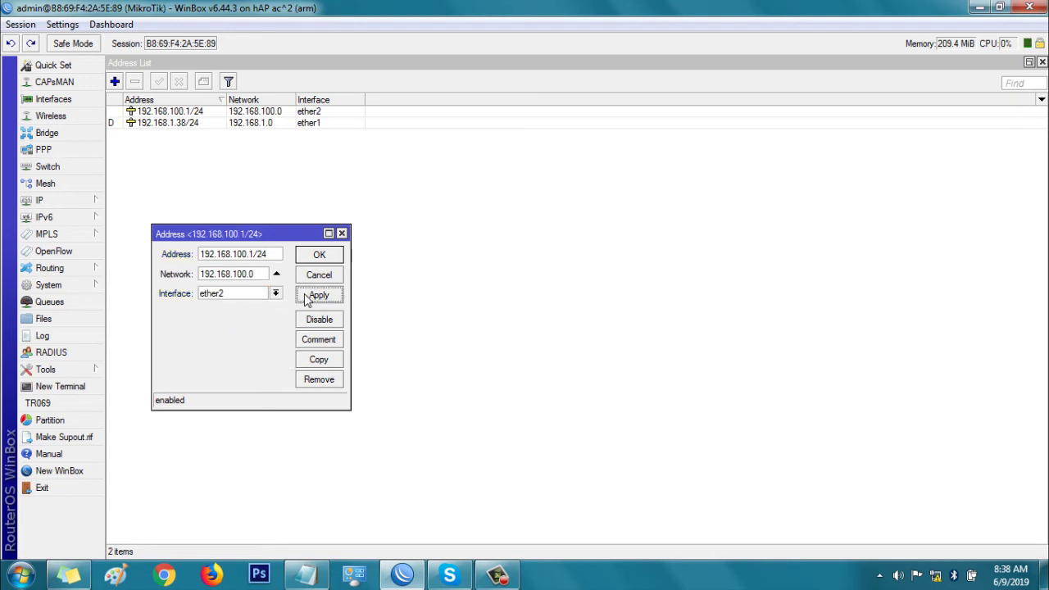
left_click(313, 257)
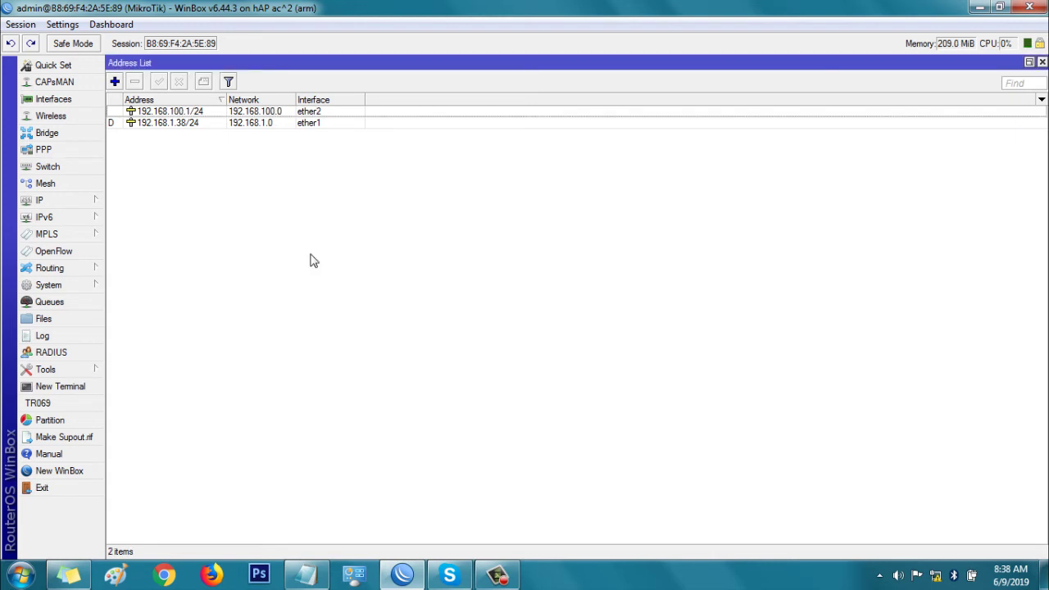
- Create a srcnat firewall NAT rule with the masquerade action
left_click(70, 199)
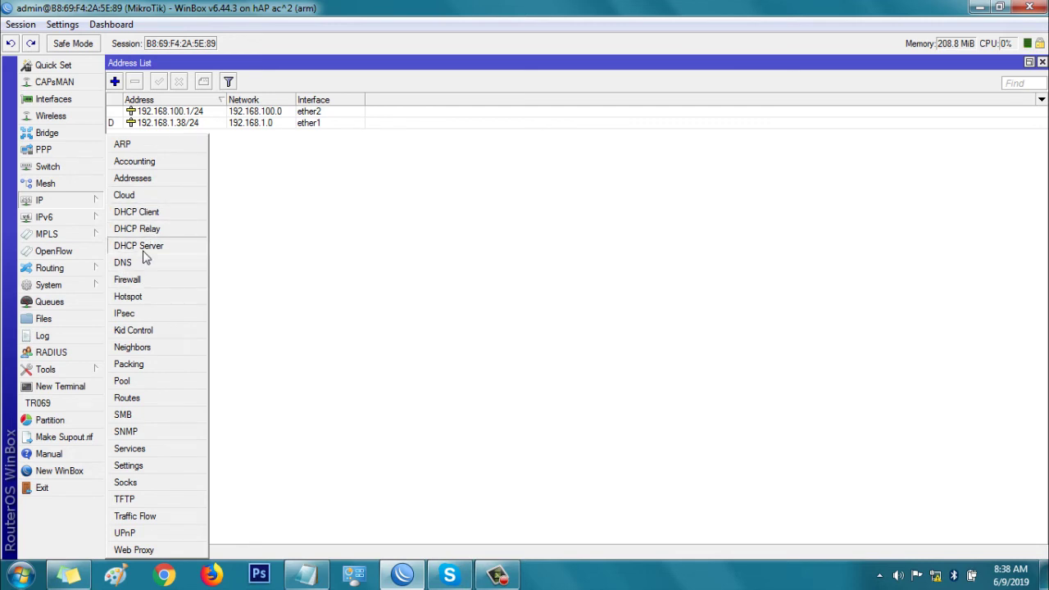
left_click(136, 281)
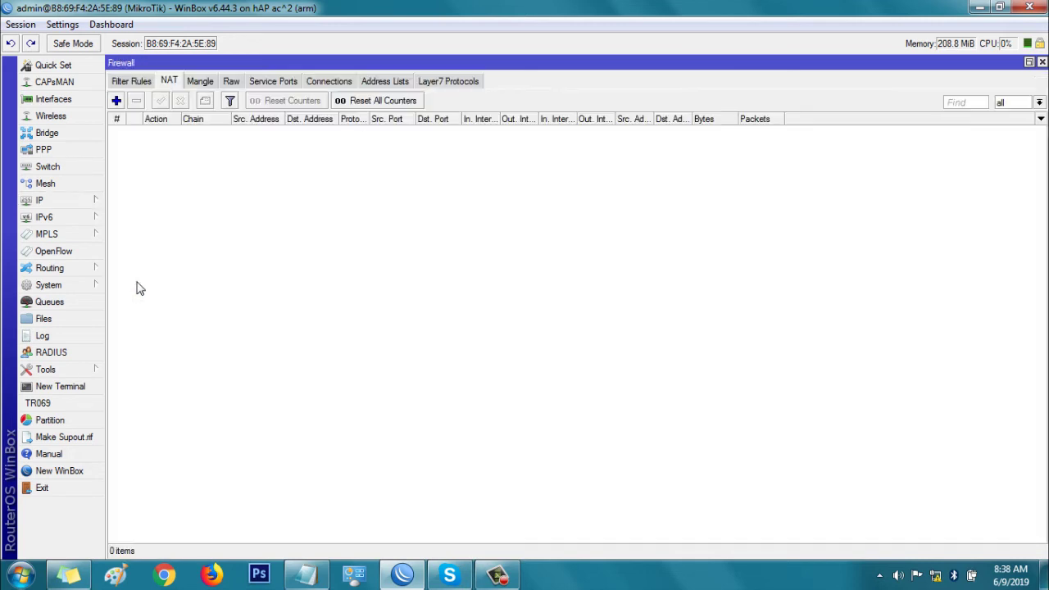
left_click(116, 100)
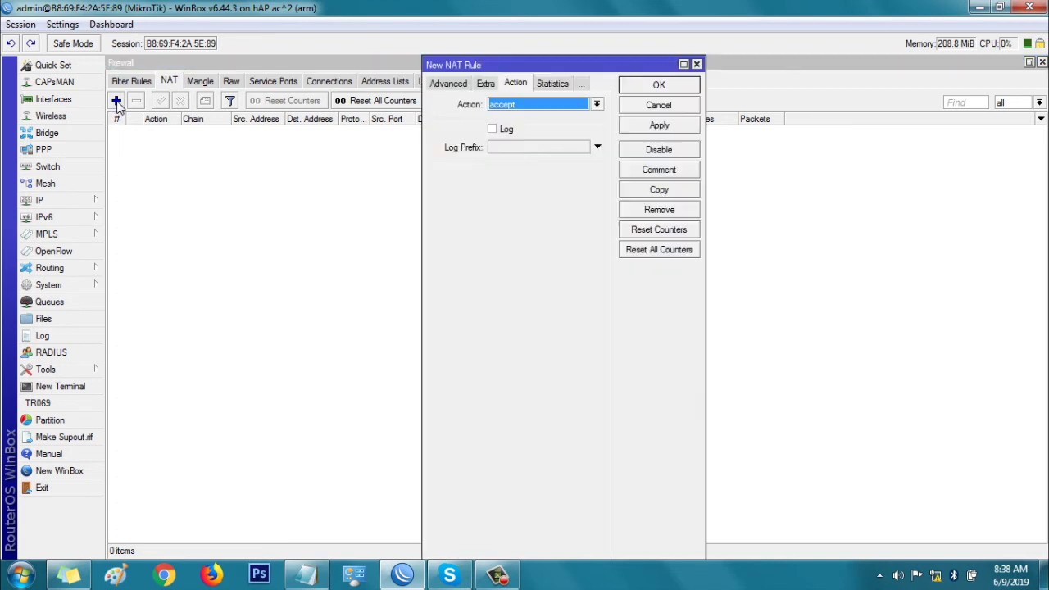
left_click(517, 107)
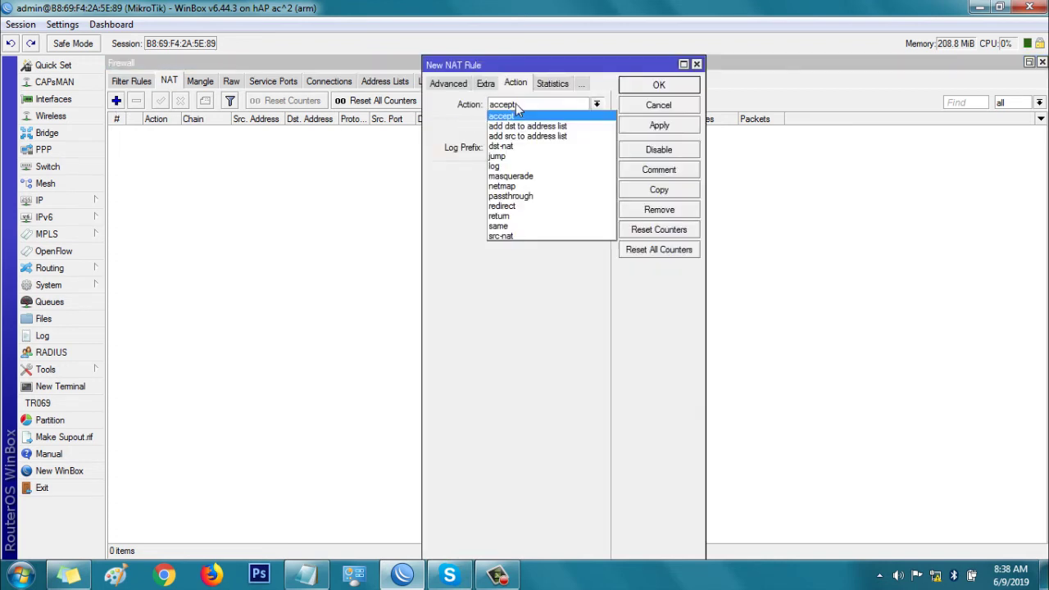
left_click(521, 176)
left_click(657, 125)
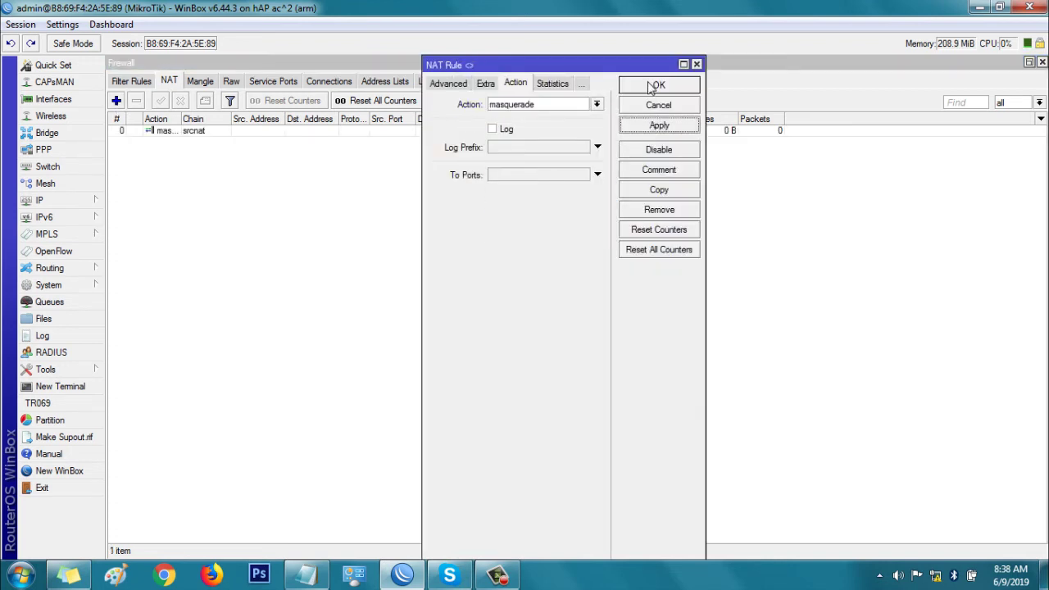
left_click(656, 86)
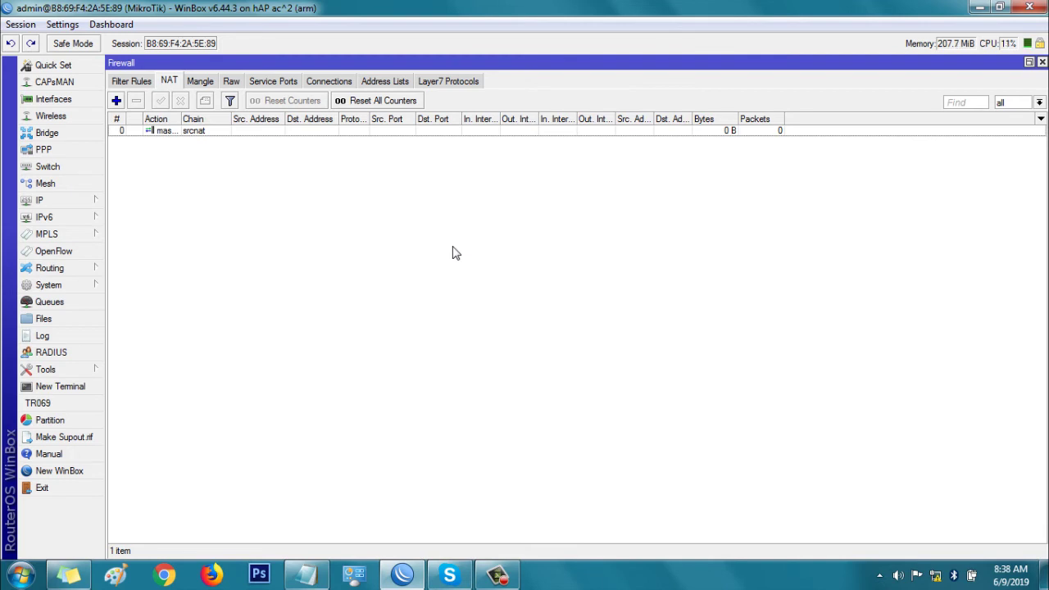
left_click(936, 577)
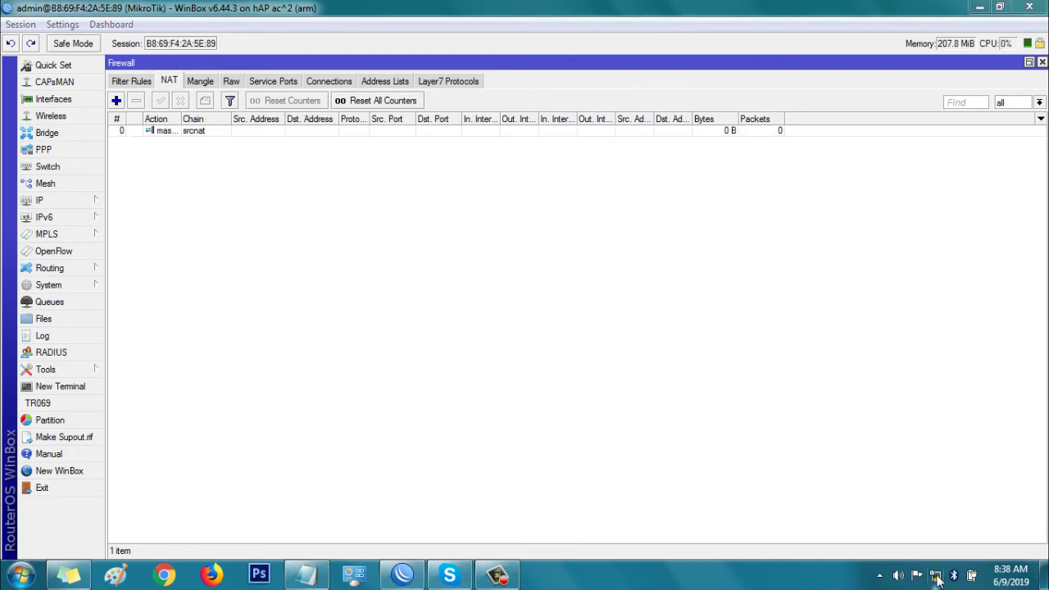
- Open the IPv4 properties of the Local Area Connection from Network and Sharing Center
right_click(935, 576)
left_click(927, 564)
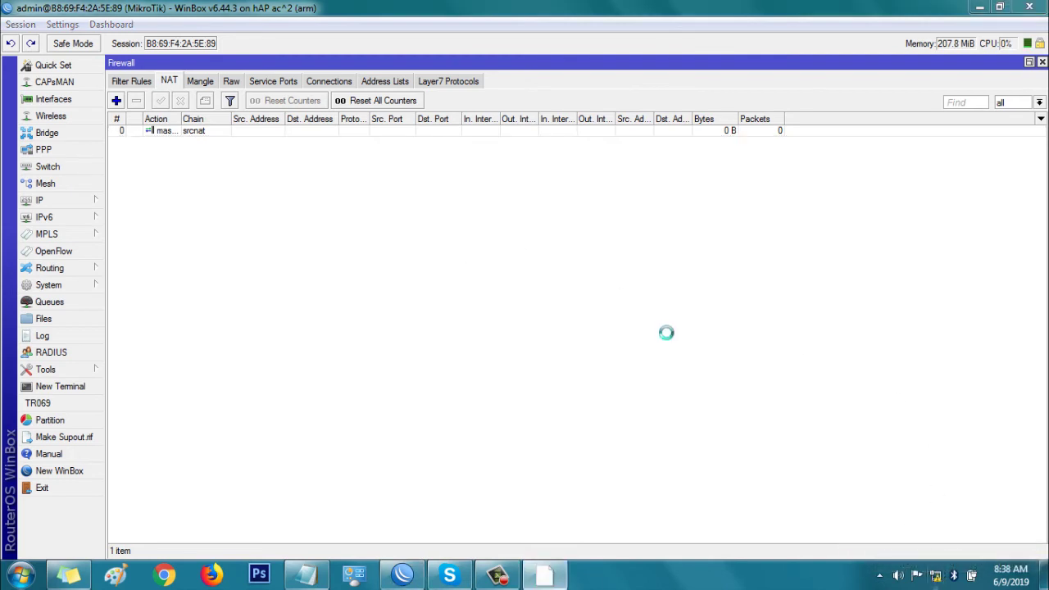
left_click_drag(529, 64, 483, 158)
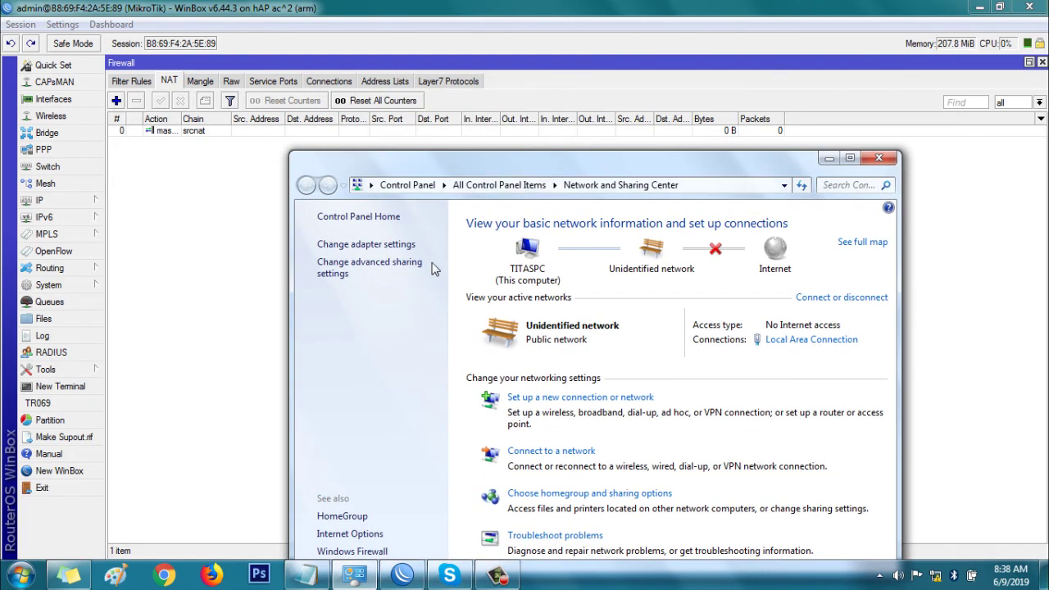
left_click(370, 244)
left_click(398, 261)
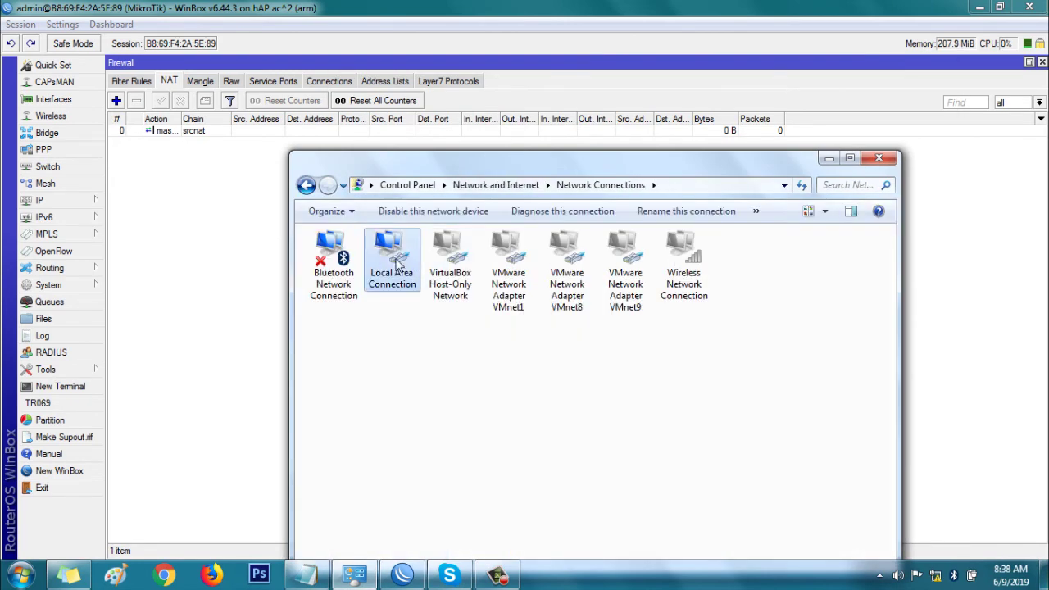
right_click(397, 262)
left_click(453, 405)
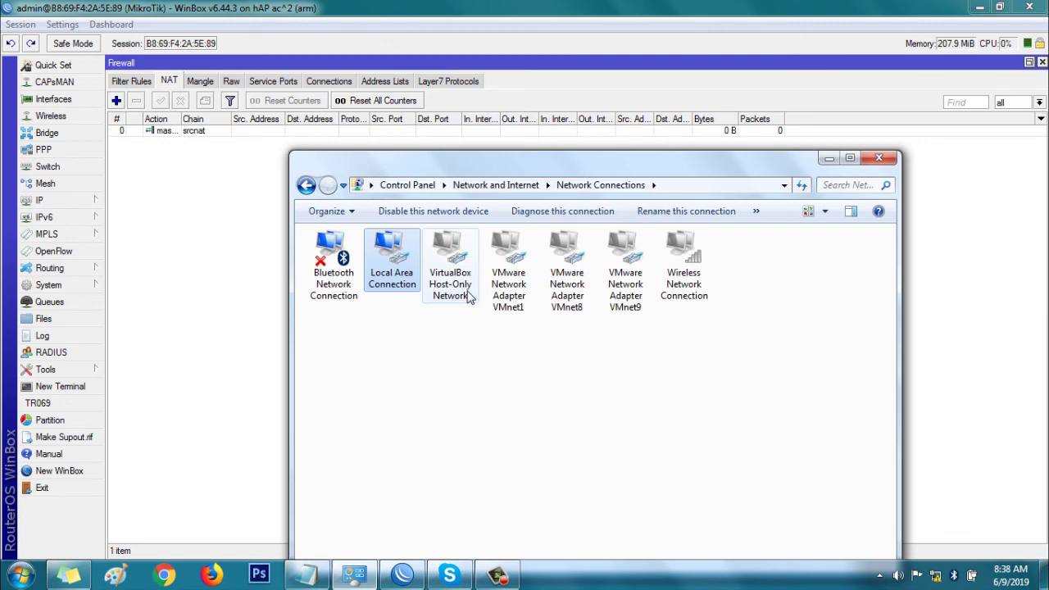
left_click(441, 397)
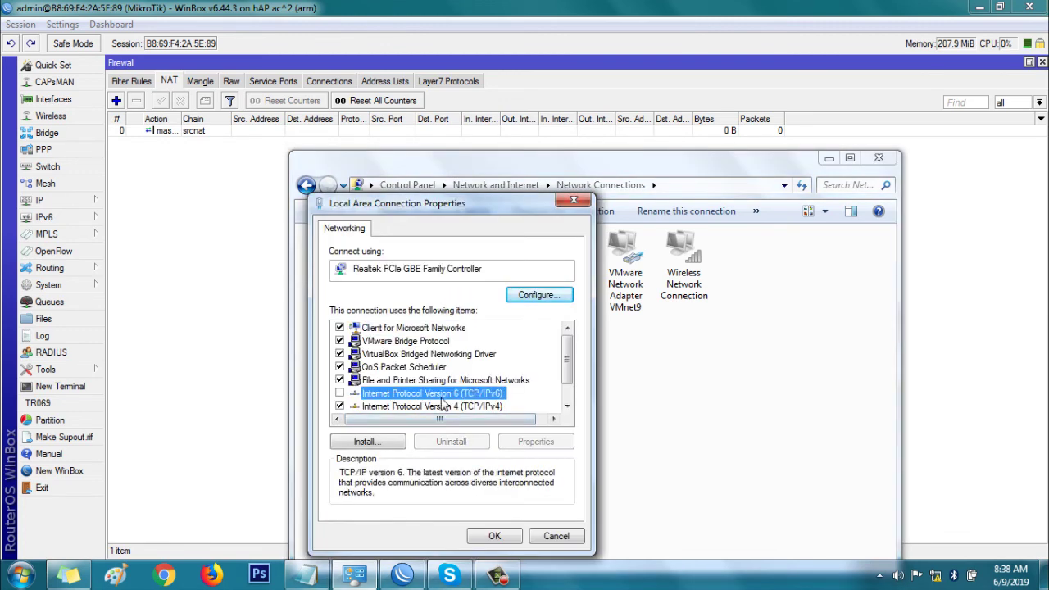
left_click(443, 406)
left_click(537, 441)
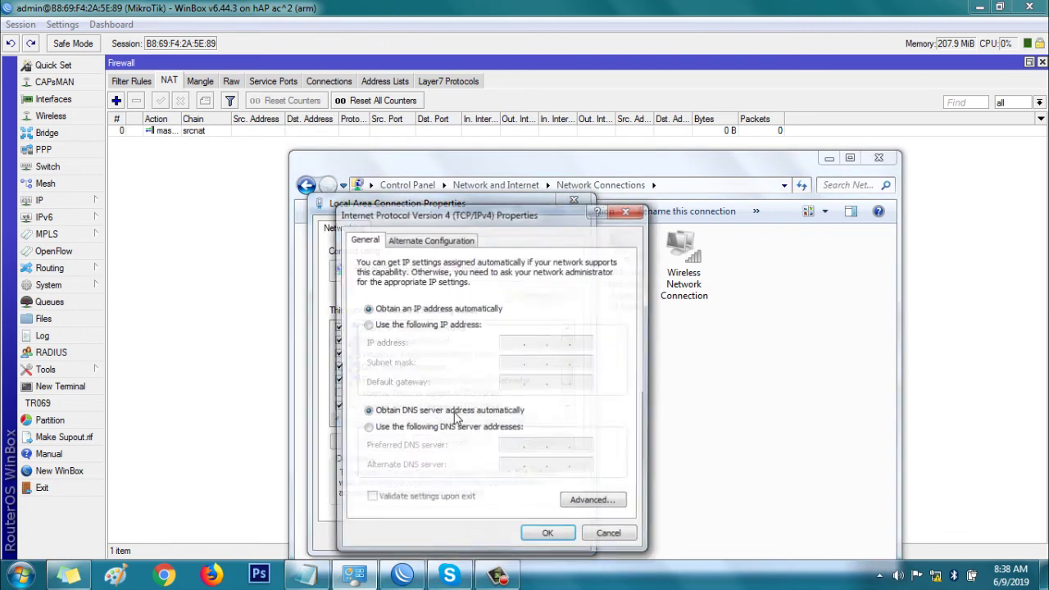
- Set static IP 192.168.100.2, mask 255.255.255.0, gateway 192.168.100.1 and a manual DNS server
left_click(410, 326)
left_click(506, 343)
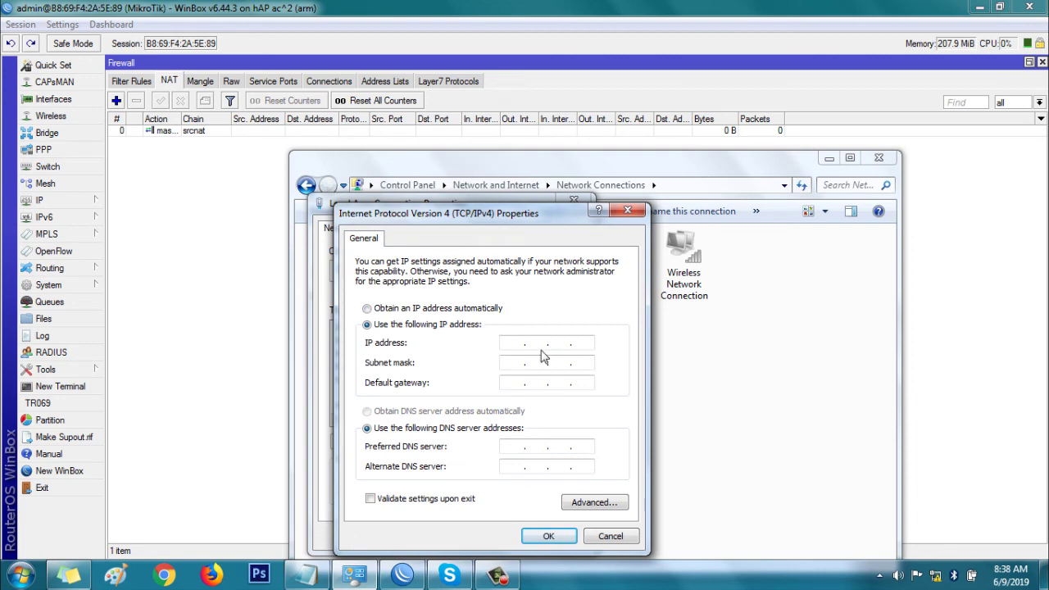
type("192 . 168 . 100 . 2")
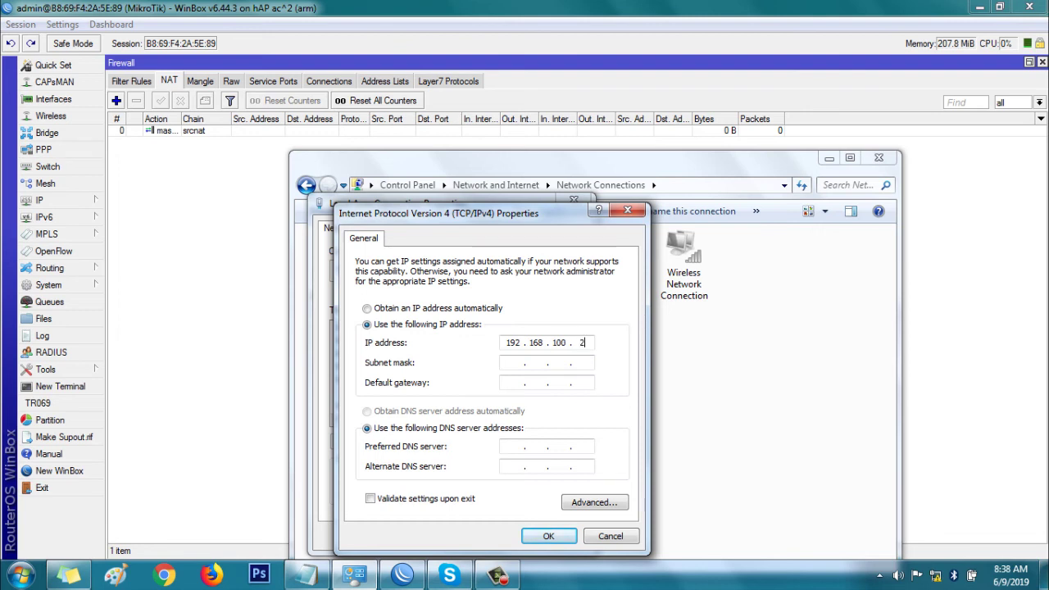
left_click(503, 366)
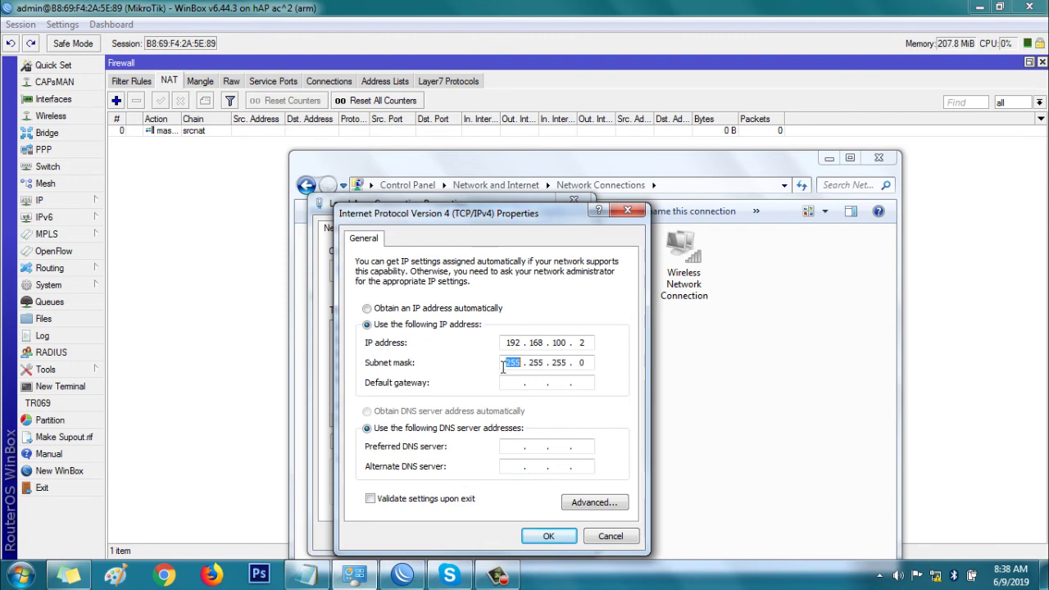
left_click(510, 382)
type("192 . 168 . 100 . 1")
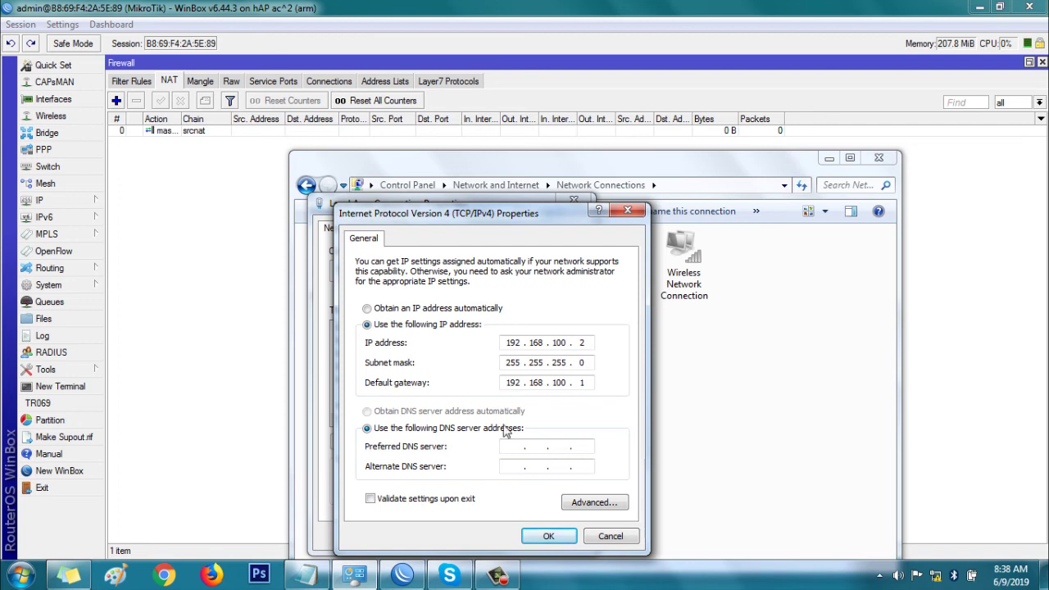
type("8.")
type("8")
type("8 . 8 . 8")
left_click(548, 535)
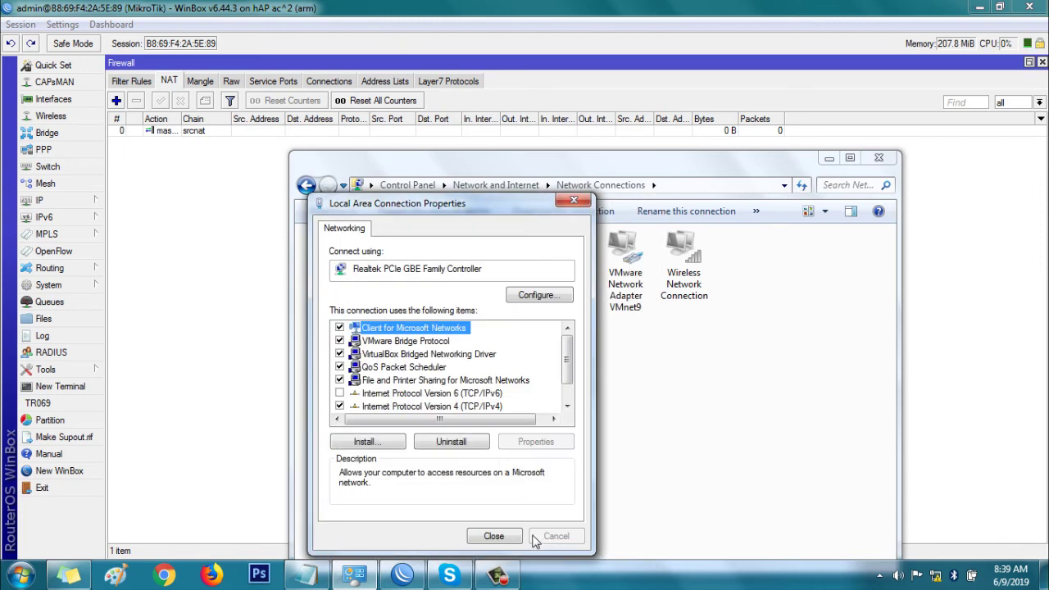
left_click(496, 537)
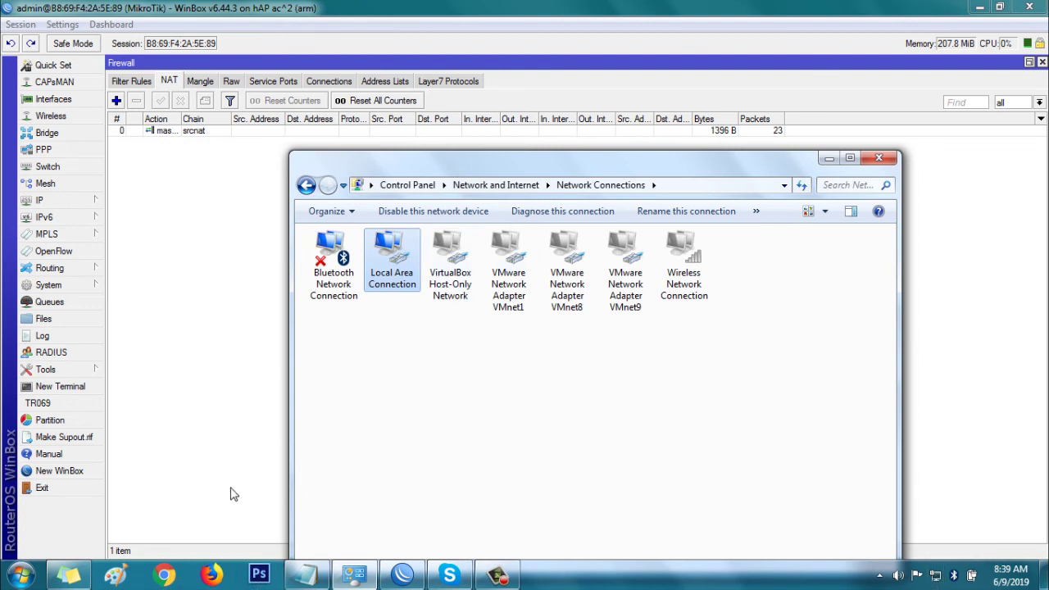
left_click(163, 575)
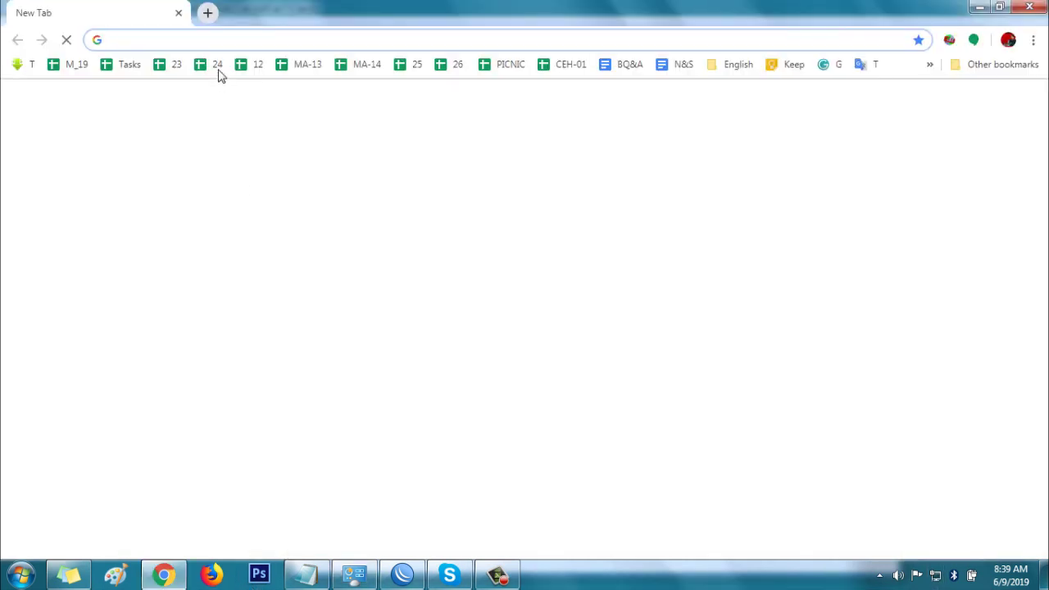
- Load google.com in Chrome and run a web search for a person's name
type("go")
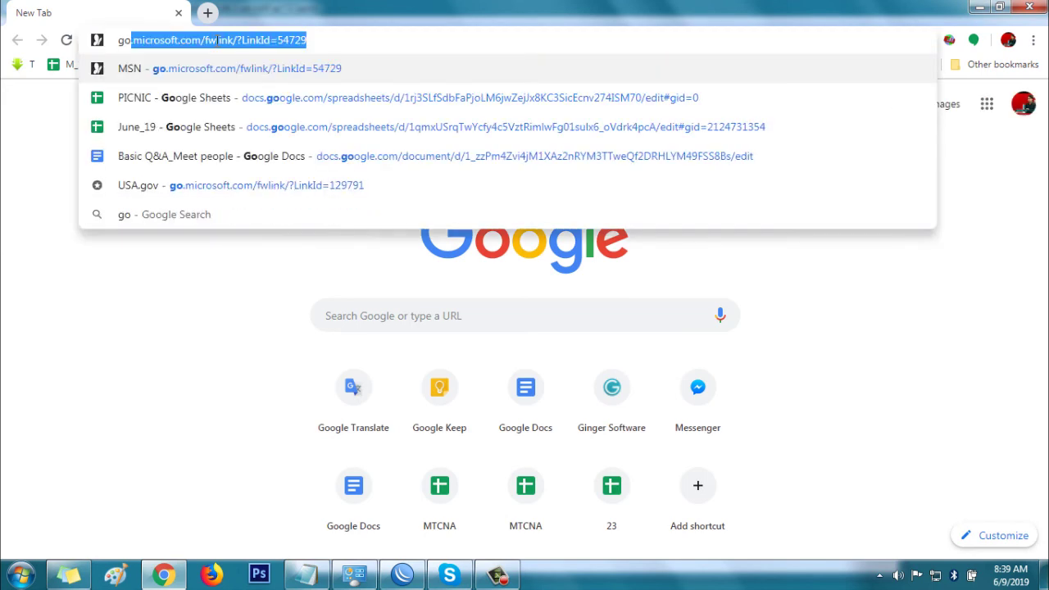
type("ogl")
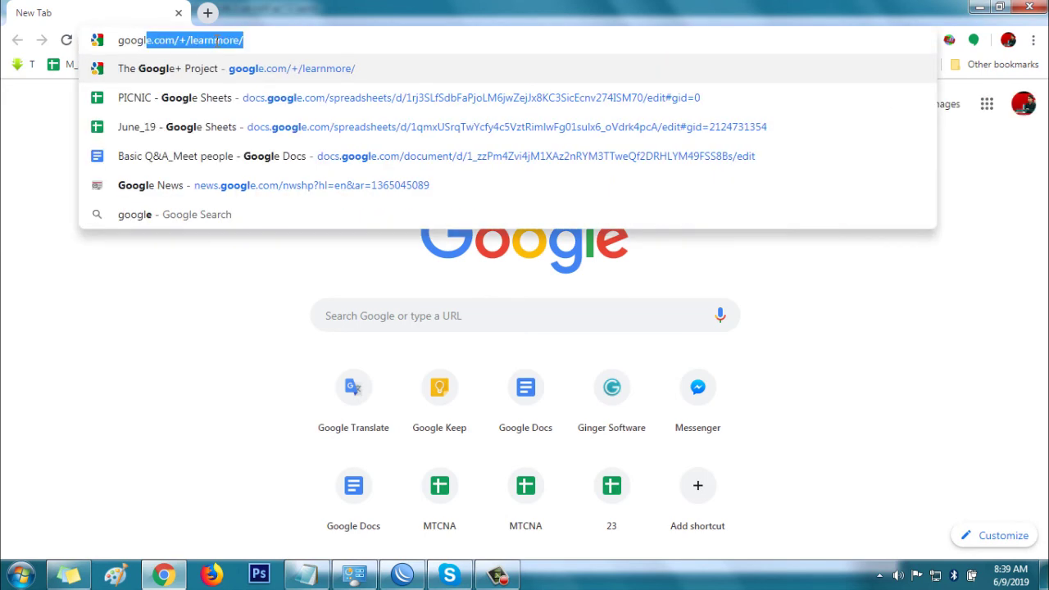
key("End")
key("BackSpace")
key("BackSpace")
key("BackSpace")
key("BackSpace")
key("BackSpace")
key("BackSpace")
key("BackSpace")
key("BackSpace")
key("BackSpace")
key("BackSpace")
key("BackSpace")
key("BackSpace")
key("BackSpace")
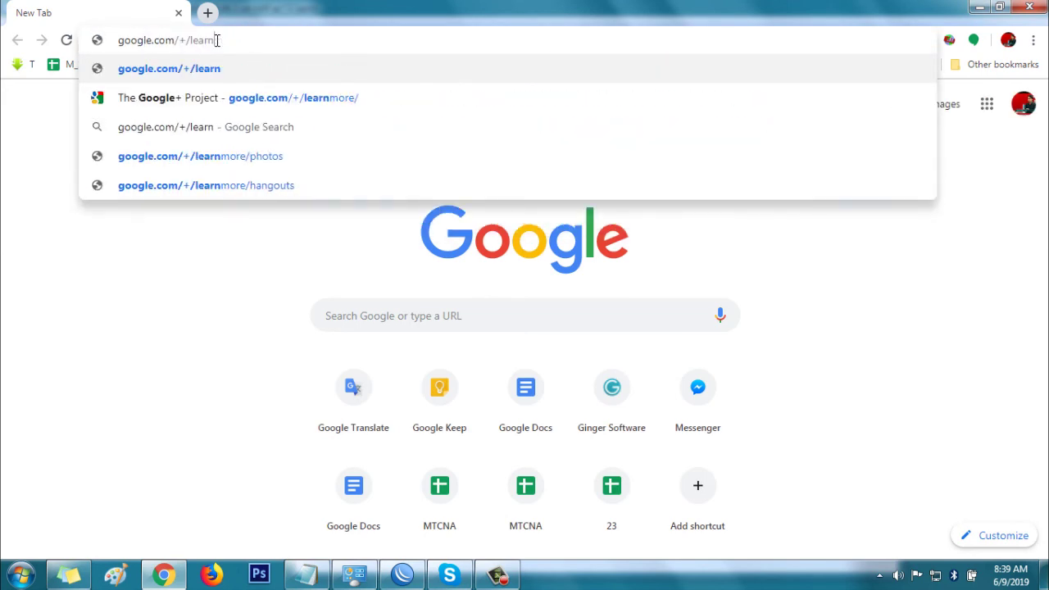
key("Return")
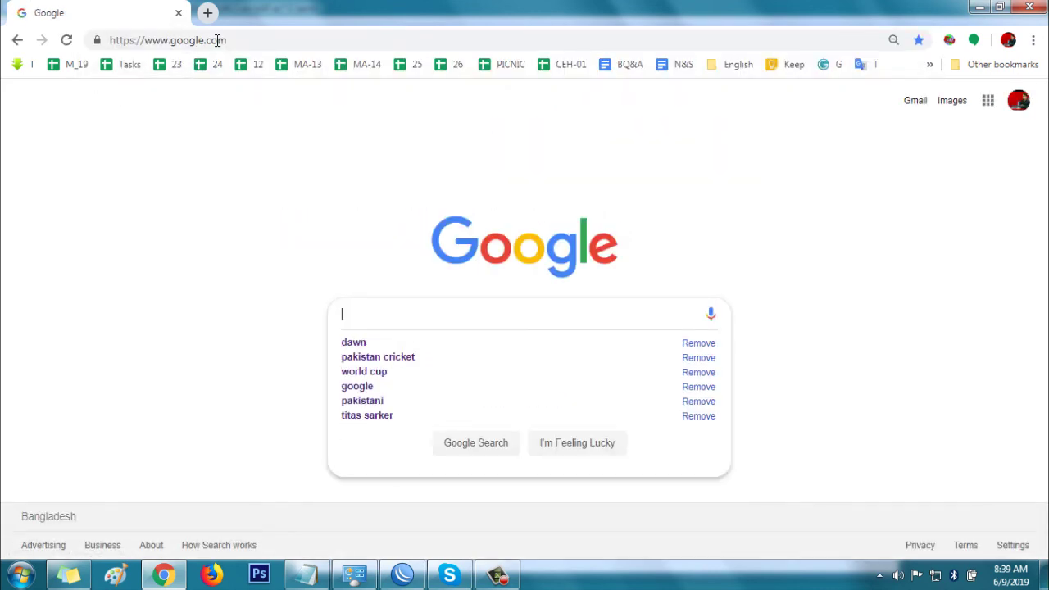
key("Return")
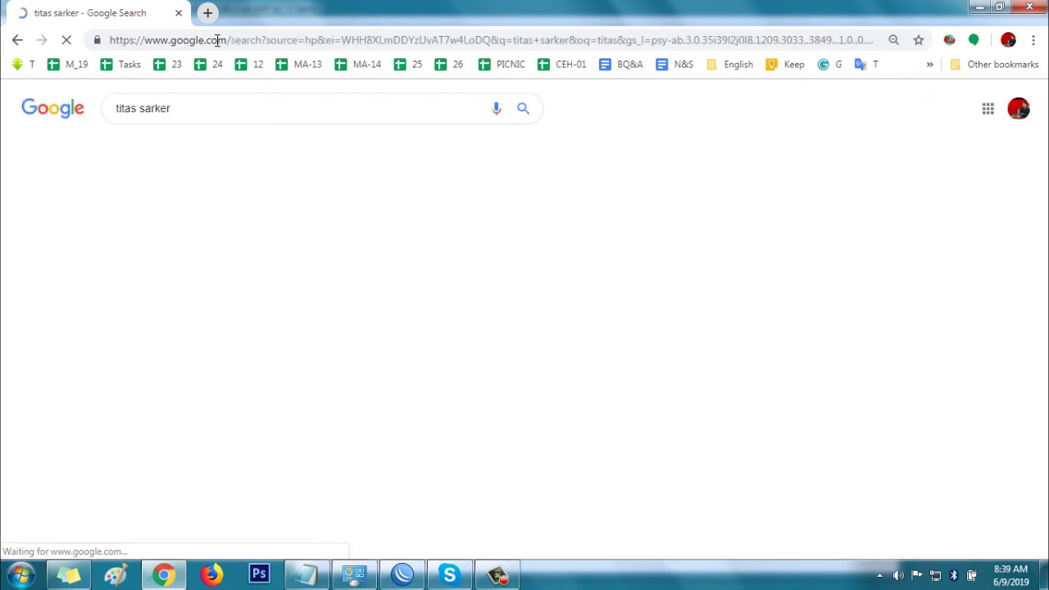